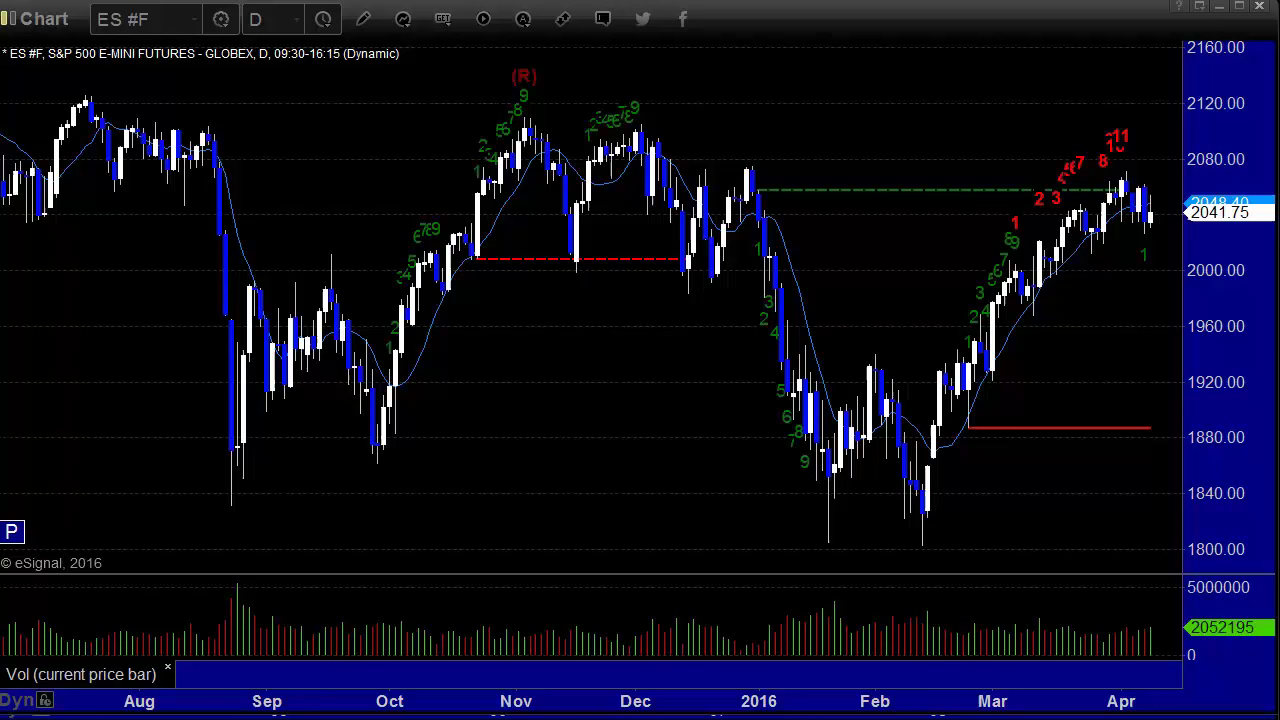
Switch the ES #F S&P 500 E-mini chart to weekly (W) bars
click(275, 19)
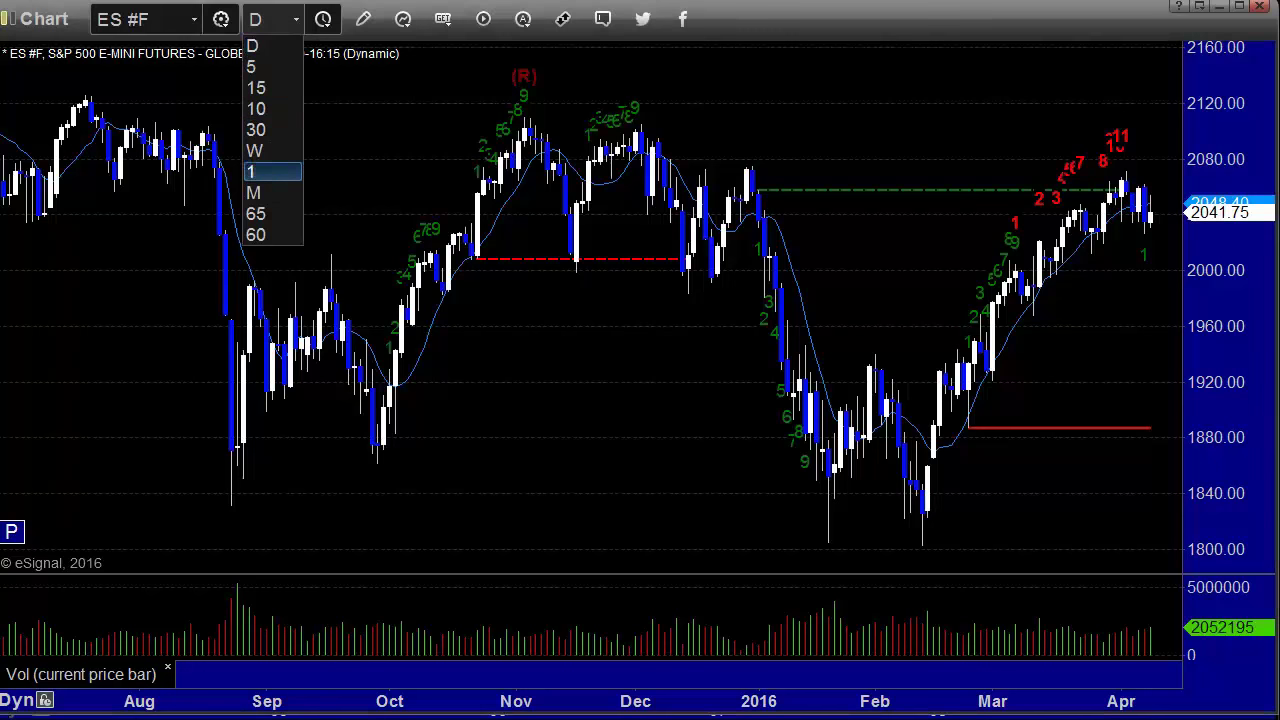
click(272, 148)
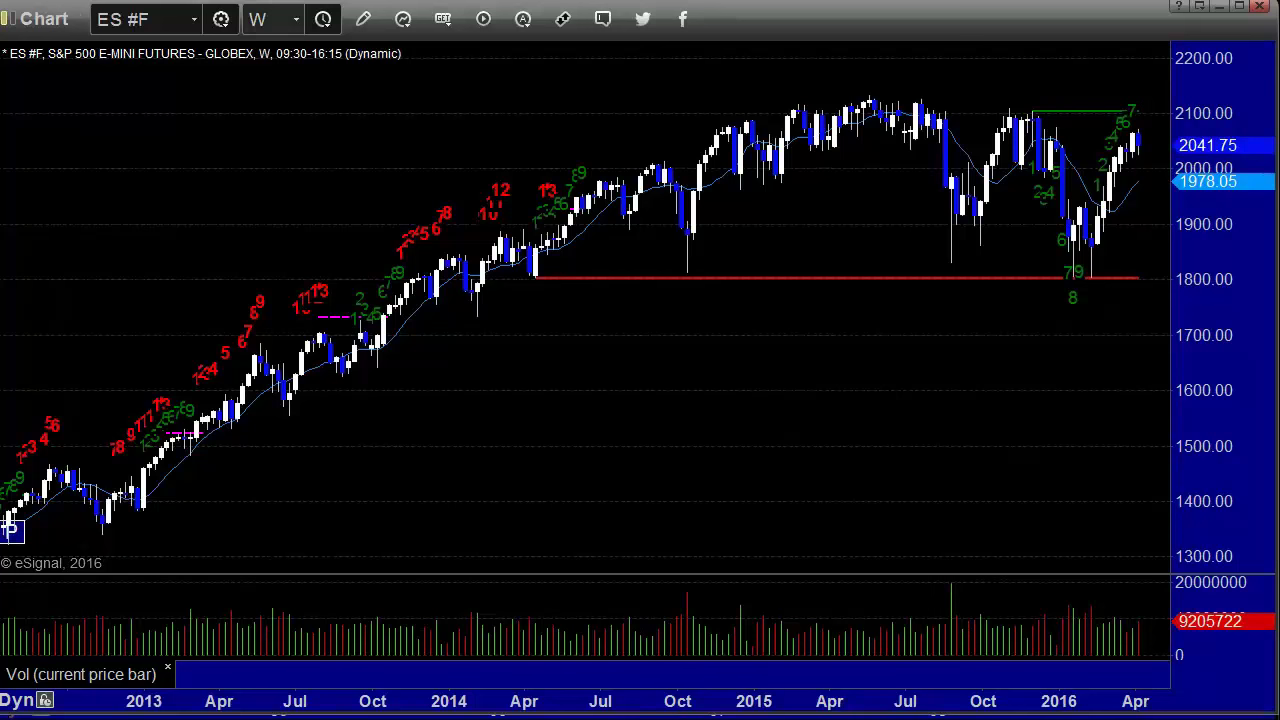
Show the ES #F chart on monthly (M) bars, then return it to daily (D)
click(272, 19)
click(256, 192)
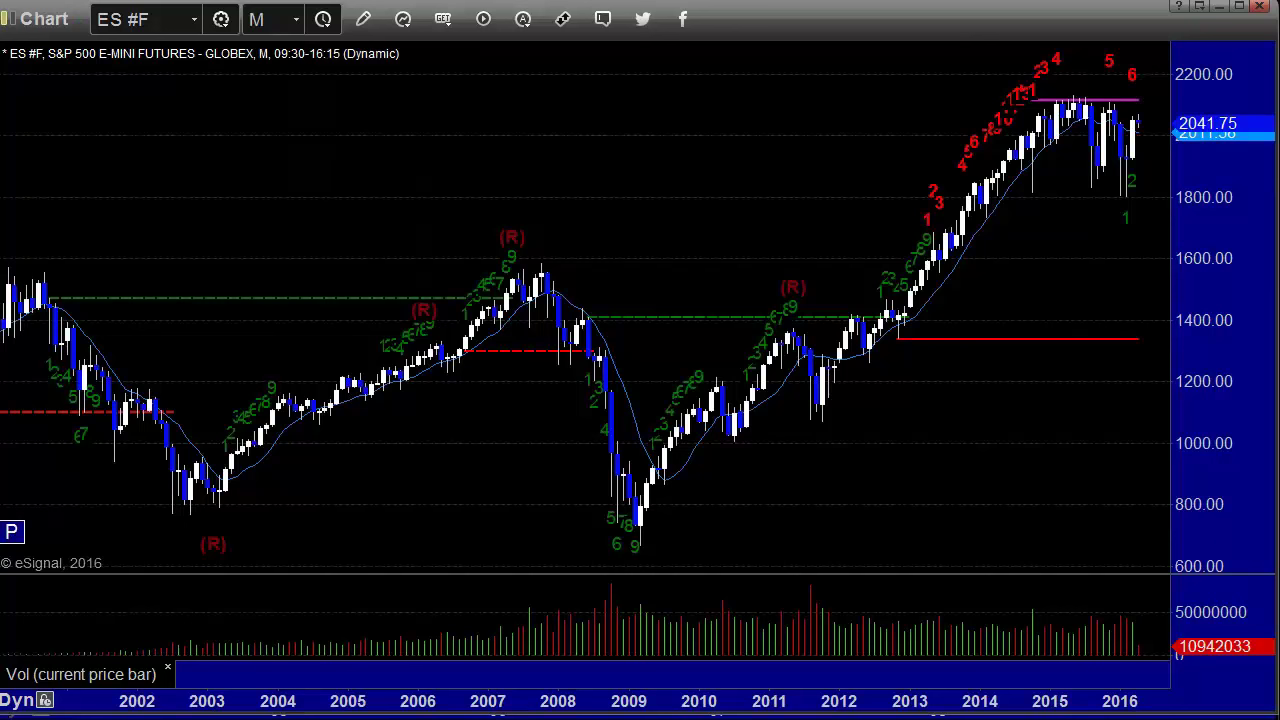
click(296, 19)
click(260, 88)
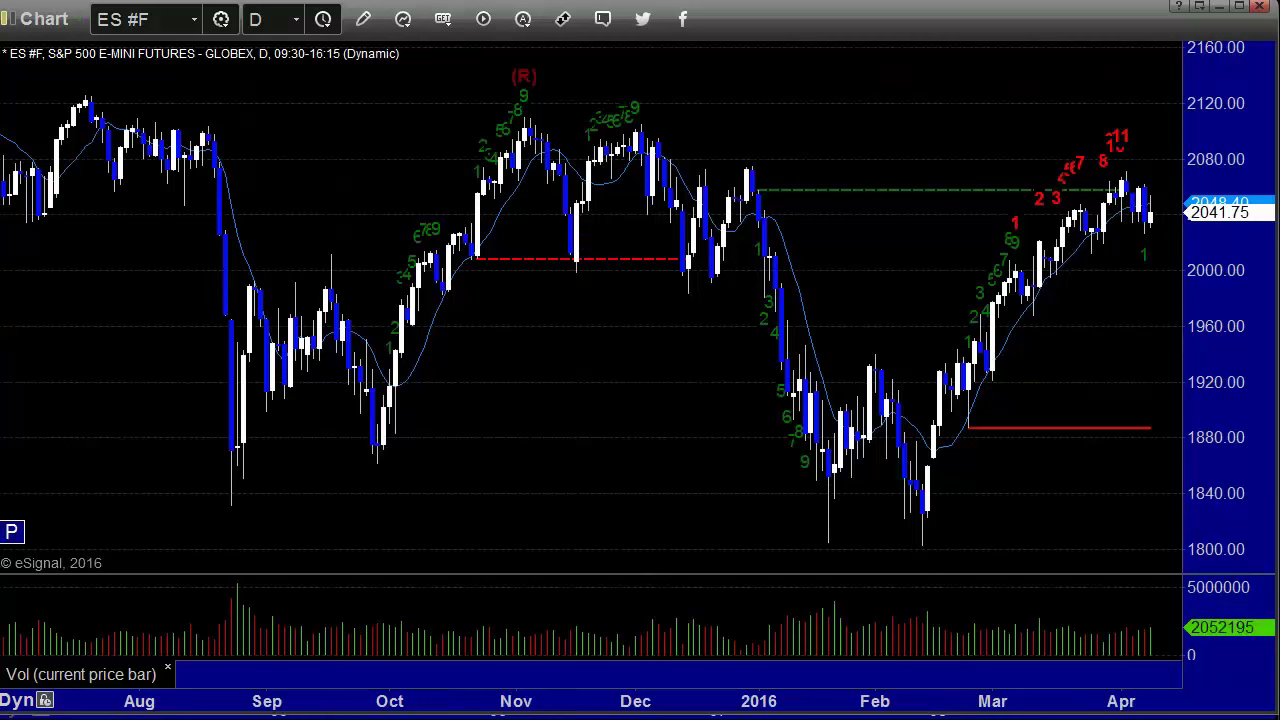
Load the QM #F crude oil and YG #F gold mini futures charts
text(QM #F)
key(Return)
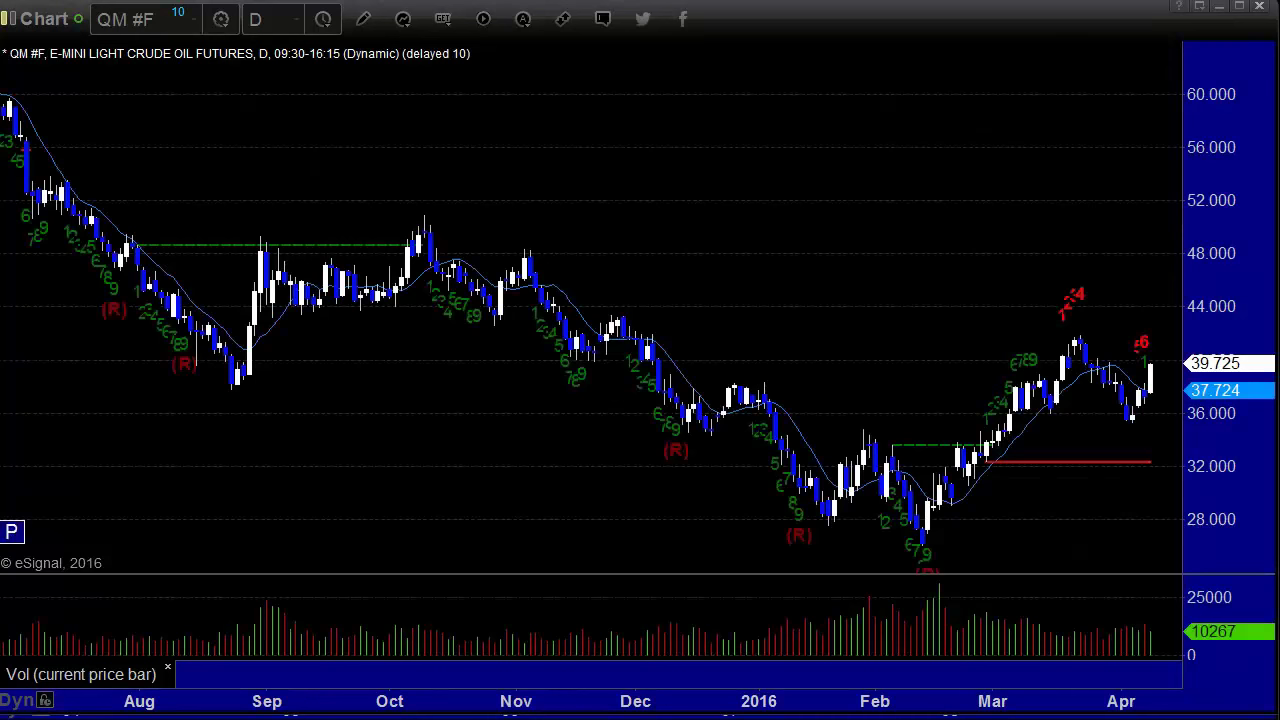
text(YG #F)
key(Return)
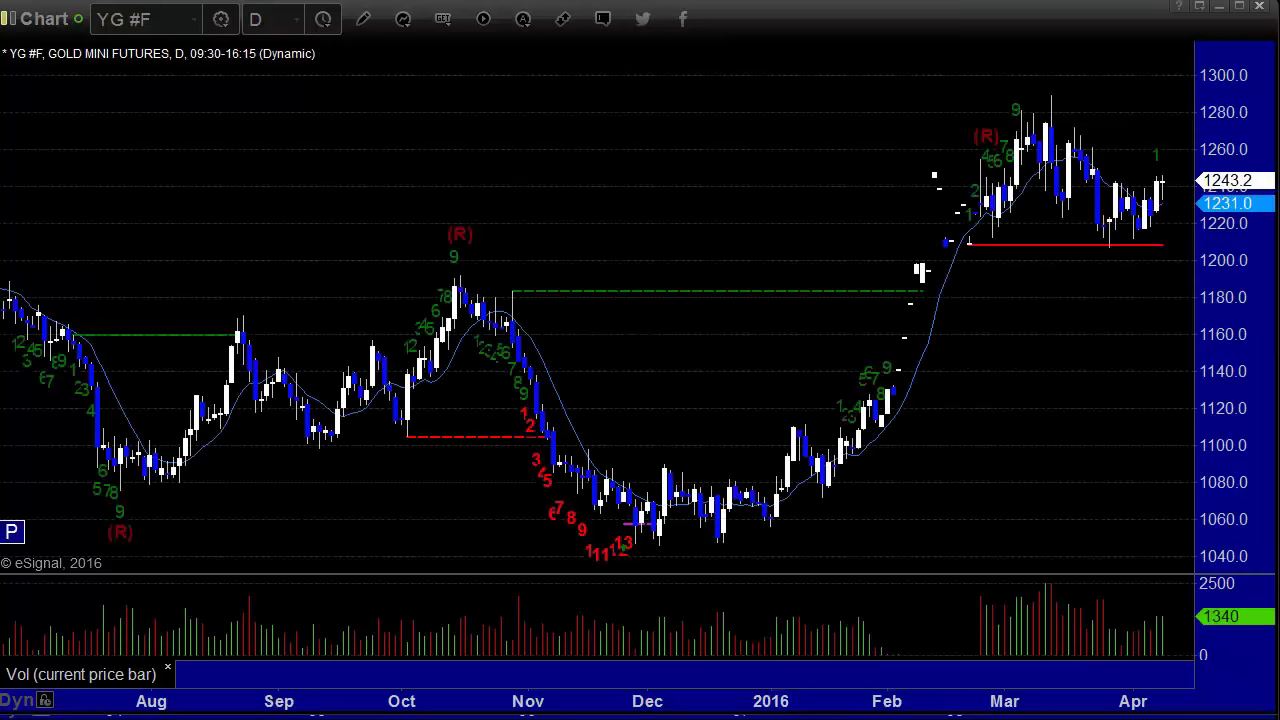
Load the $SPX, $NDX and $NBI index charts
text($SPX)
key(Return)
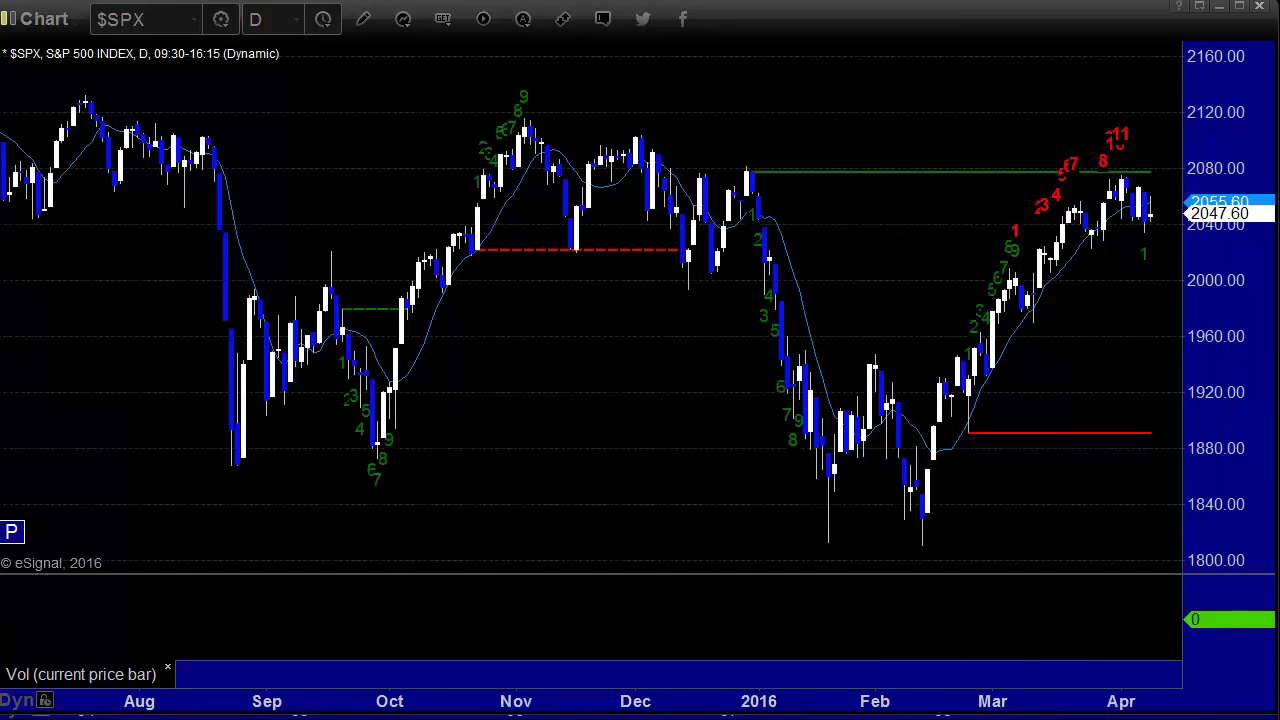
text($NDX)
key(Return)
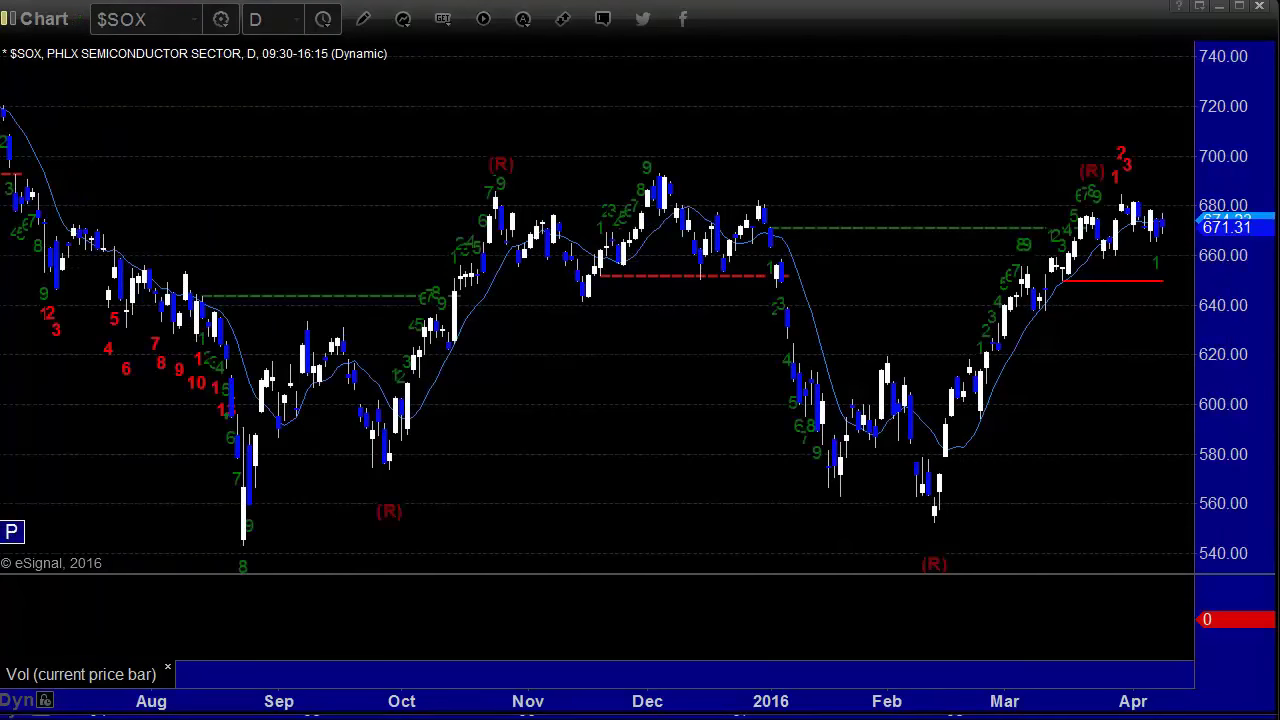
text($NBI)
key(Return)
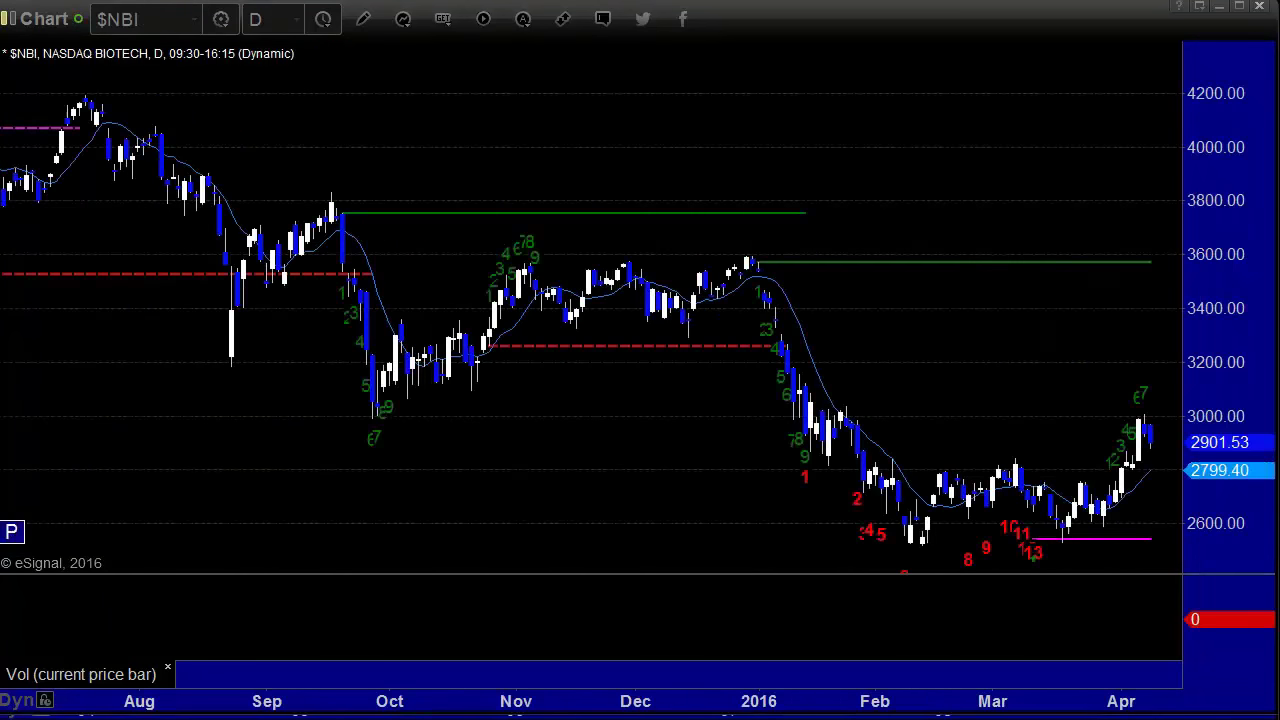
Step through $VIX, $TRIN, $TVOLQ, $ADDQ and $ADD, ending on GOOGL
text($VIX)
key(Return)
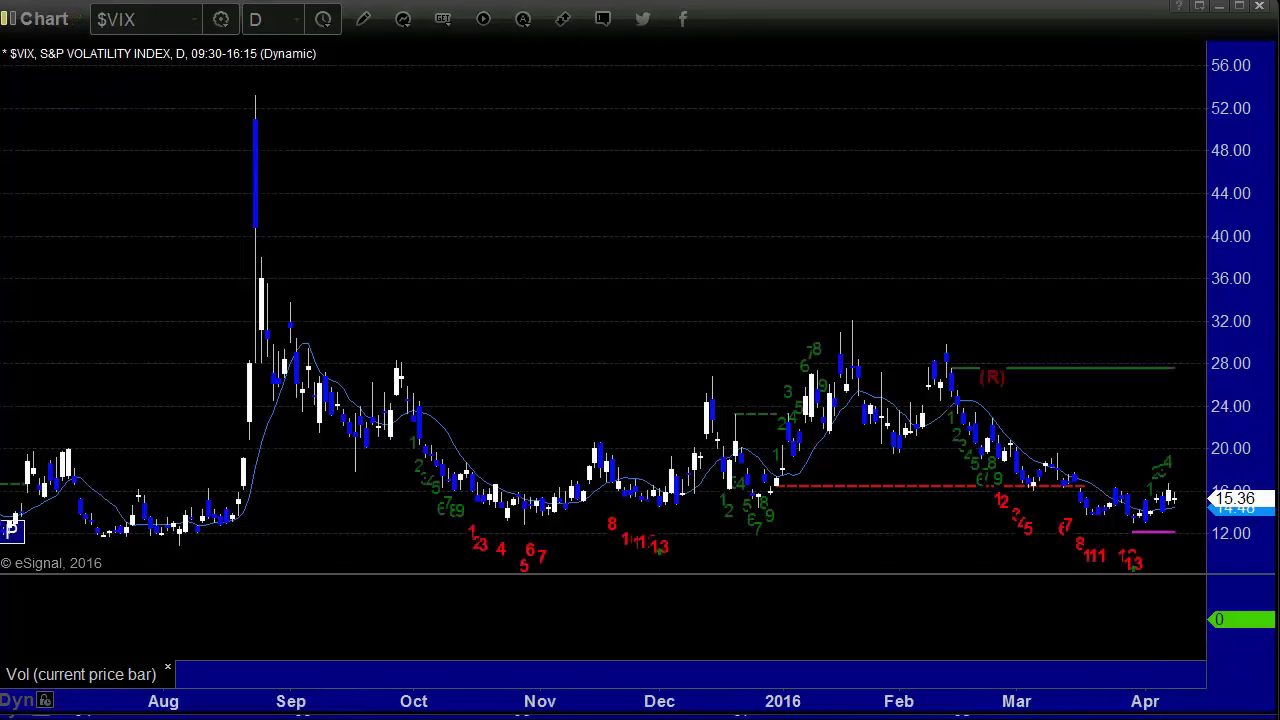
text($TRIN)
key(Return)
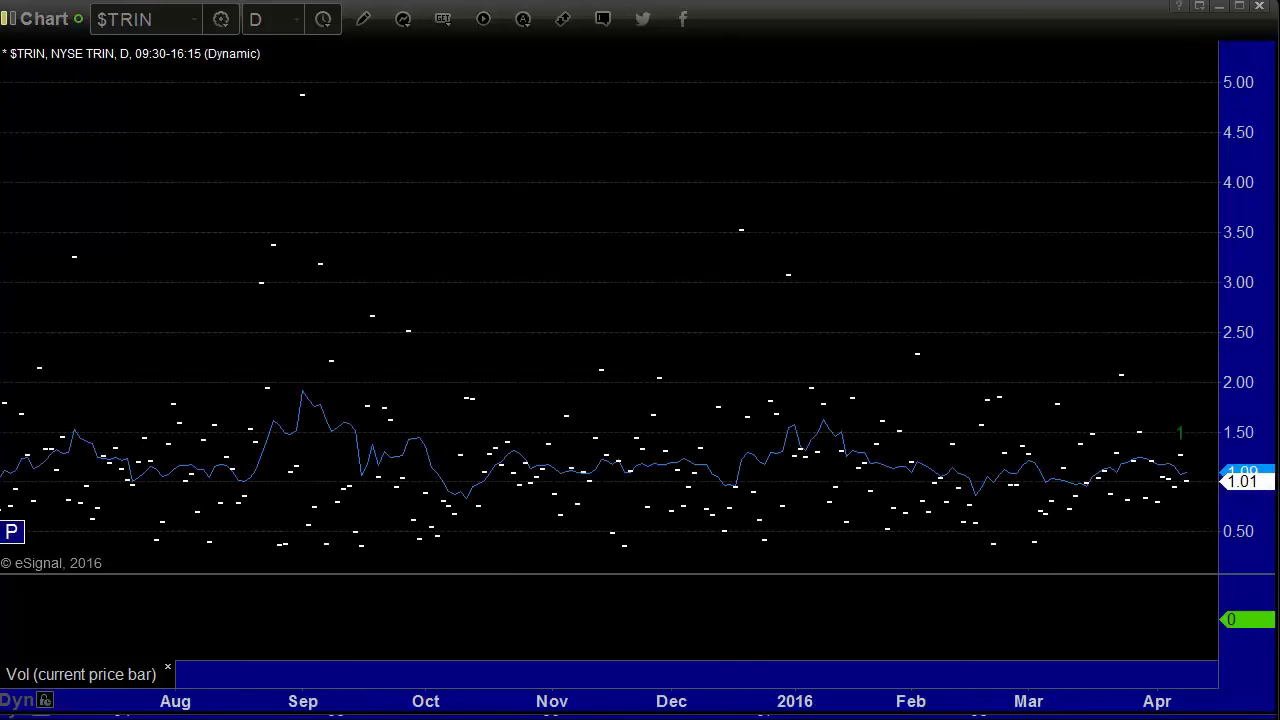
text($TVOLQ)
key(Return)
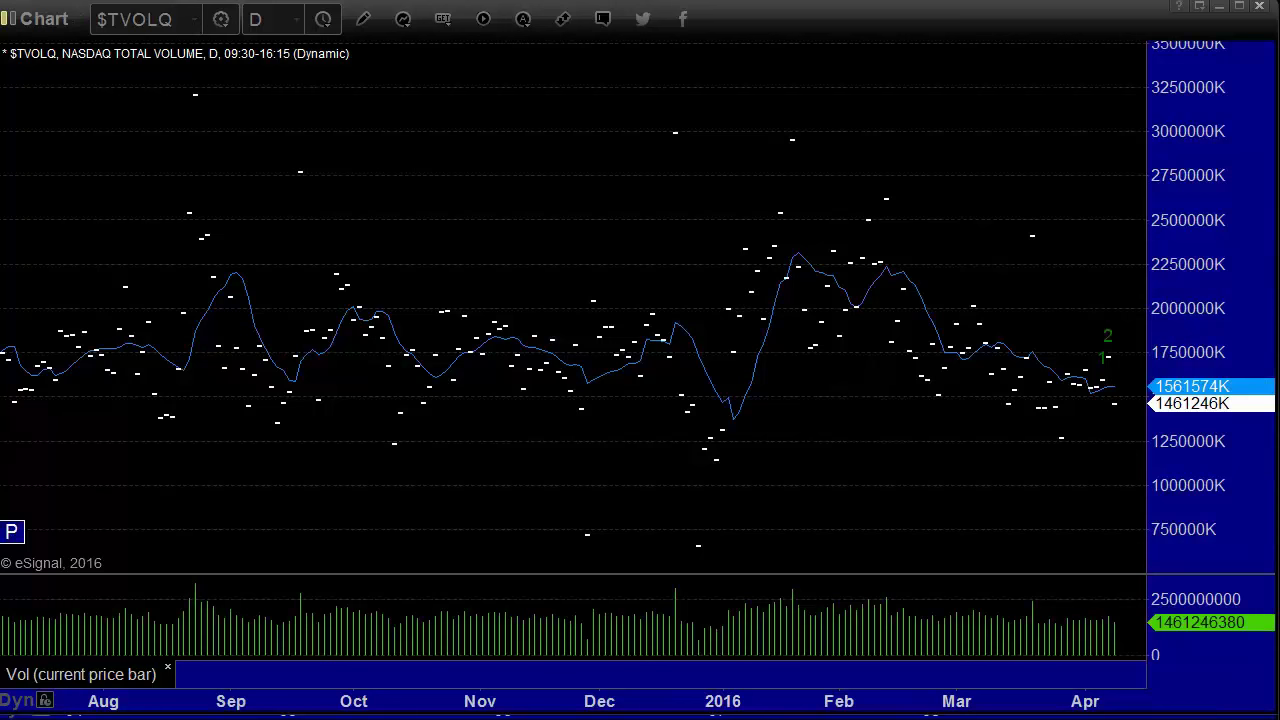
key(Down)
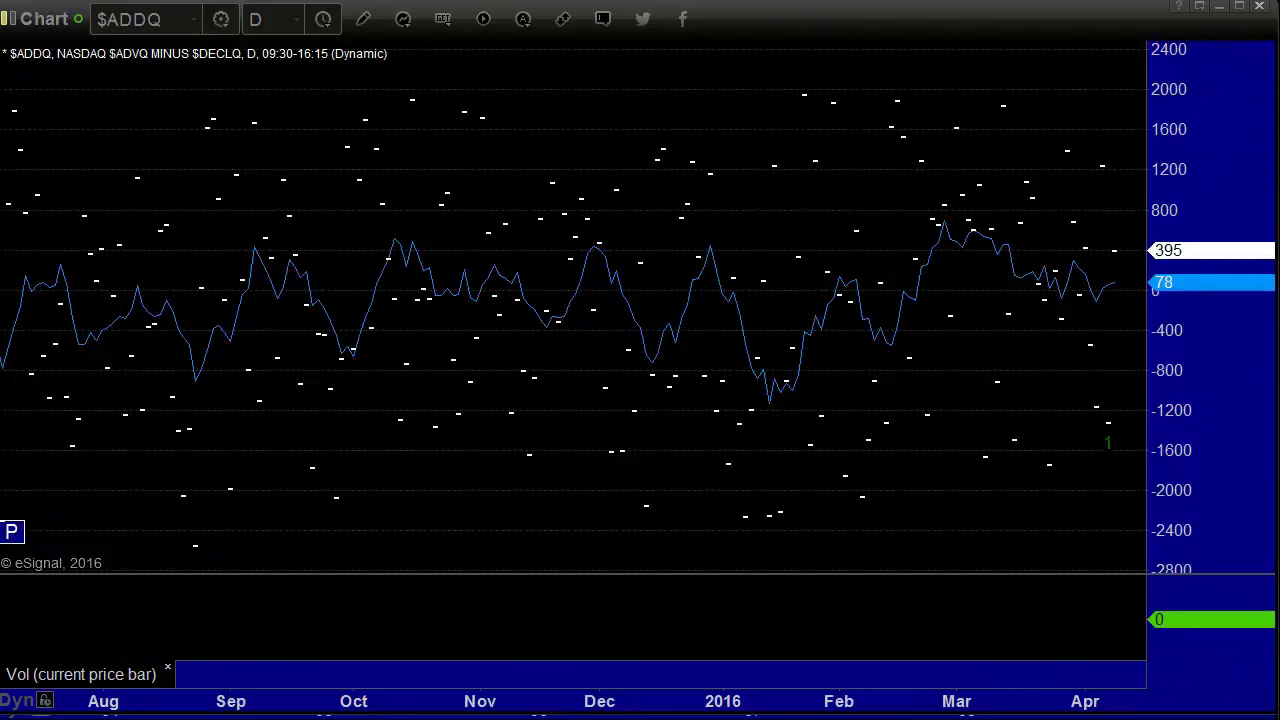
key(Down)
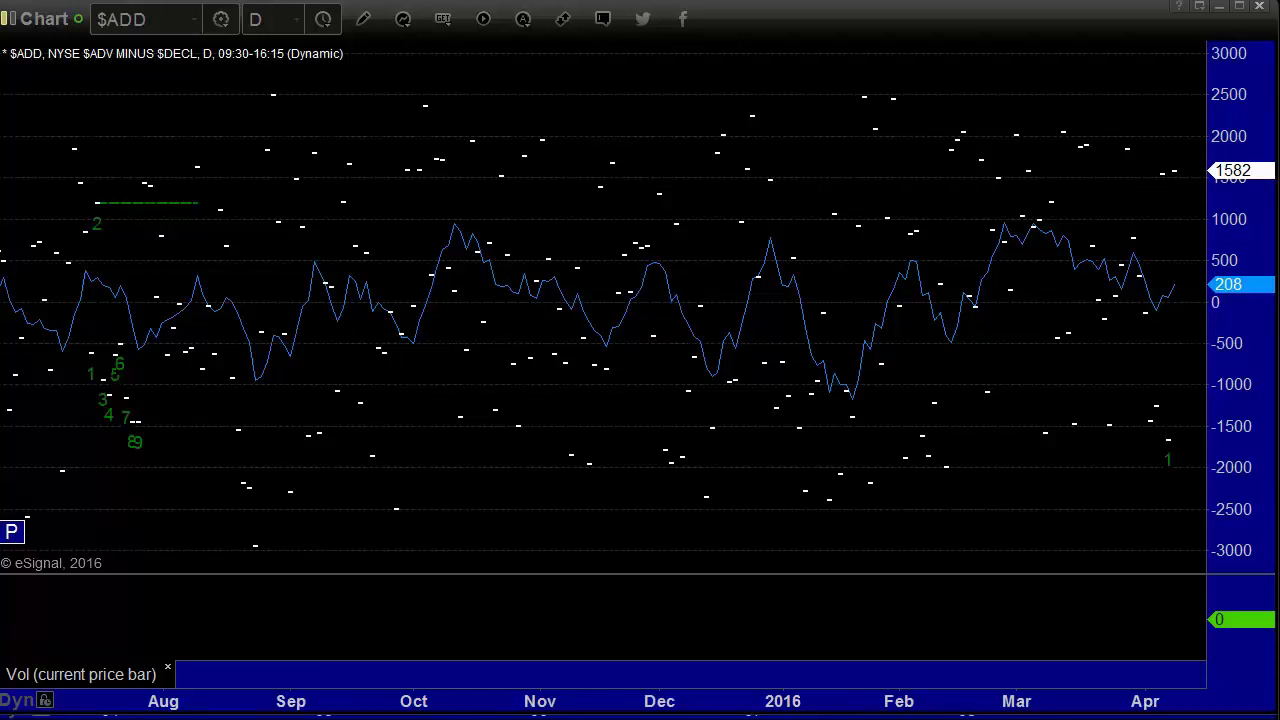
key(Down)
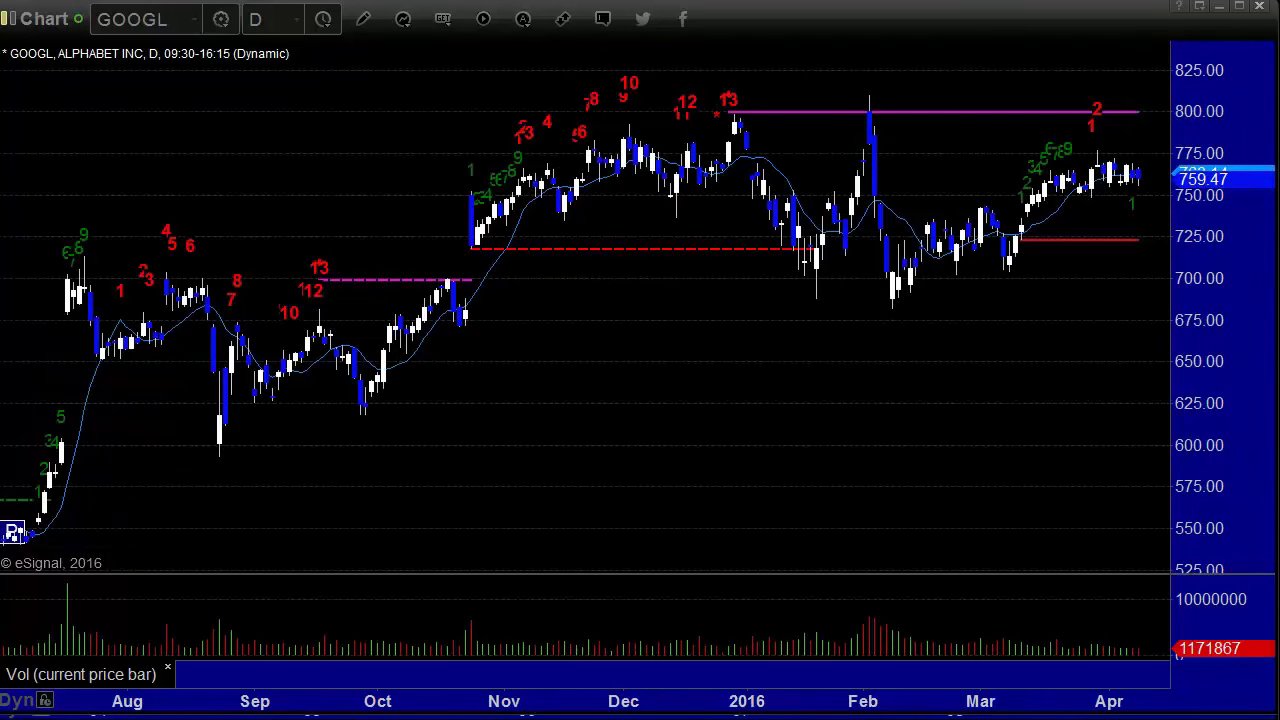
Load the AAPL, AMZN and NFLX daily stock charts
key(Down)
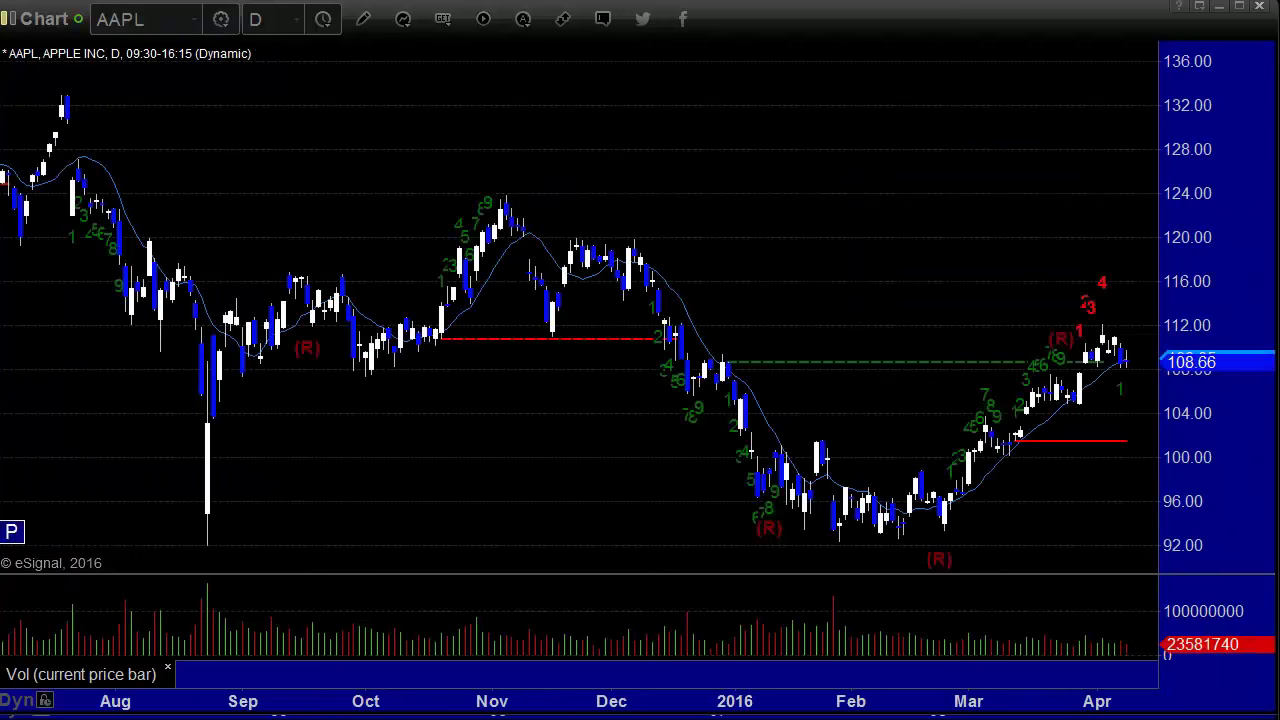
key(Down)
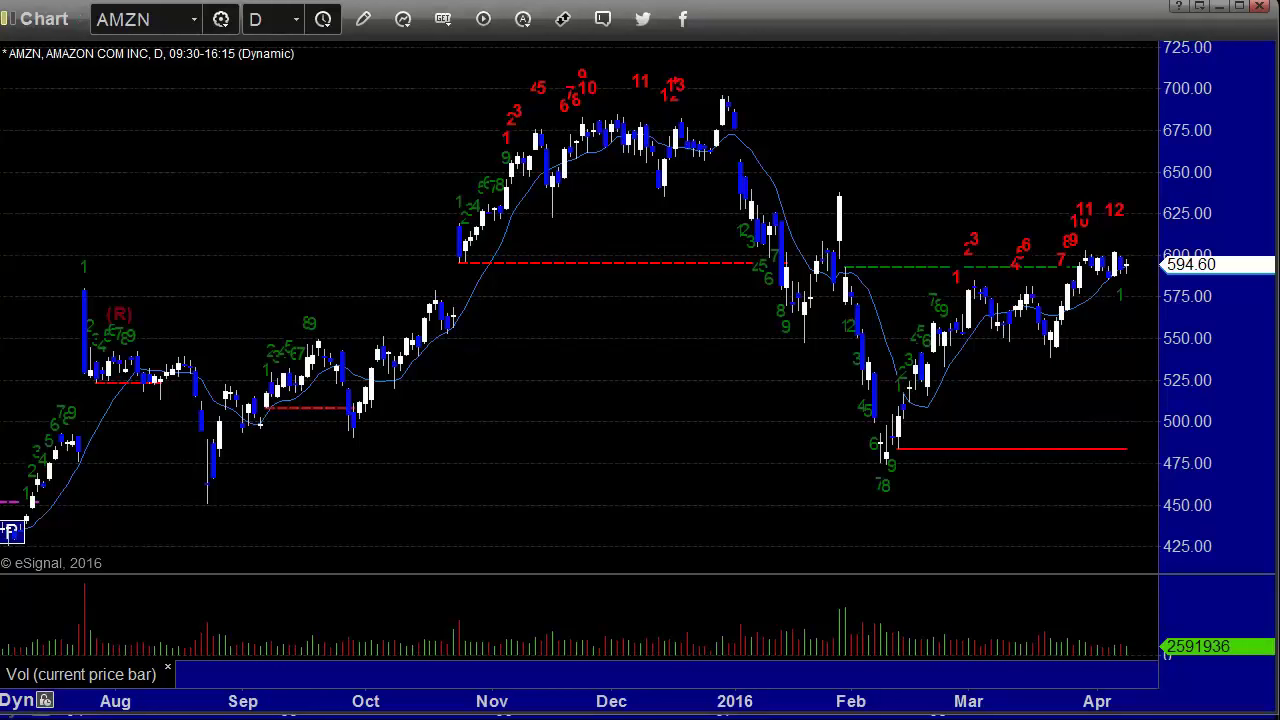
text(NFLX)
key(Return)
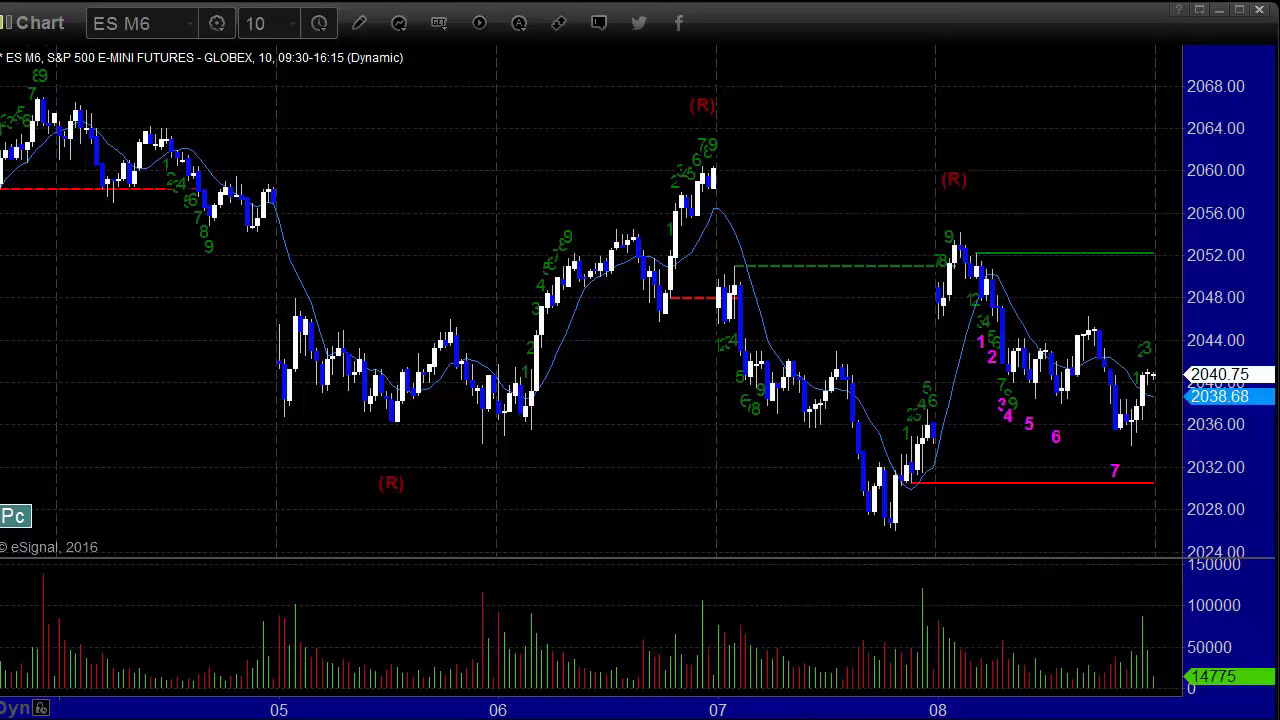
Load the NQ M6 NASDAQ futures chart
text(NQ M6)
key(Return)
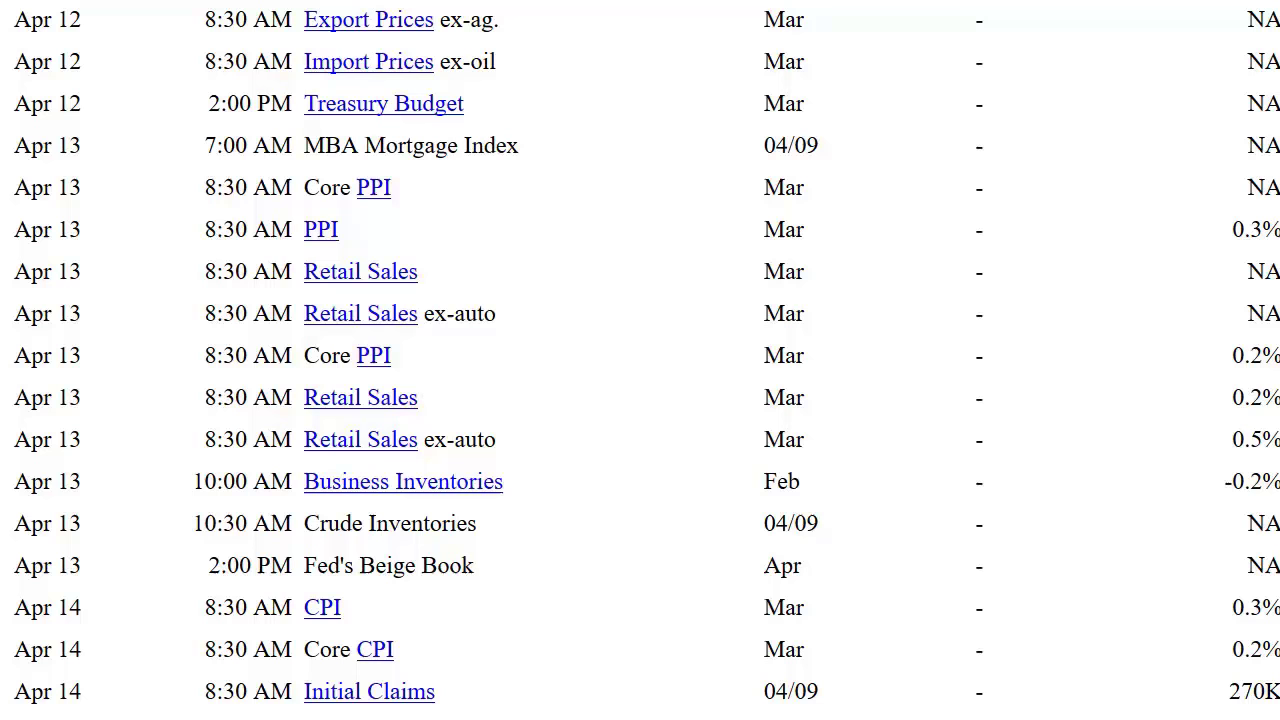
Scroll the Economic Calendar to review the Apr 12–14 releases
scroll(640, 360, up, 5)
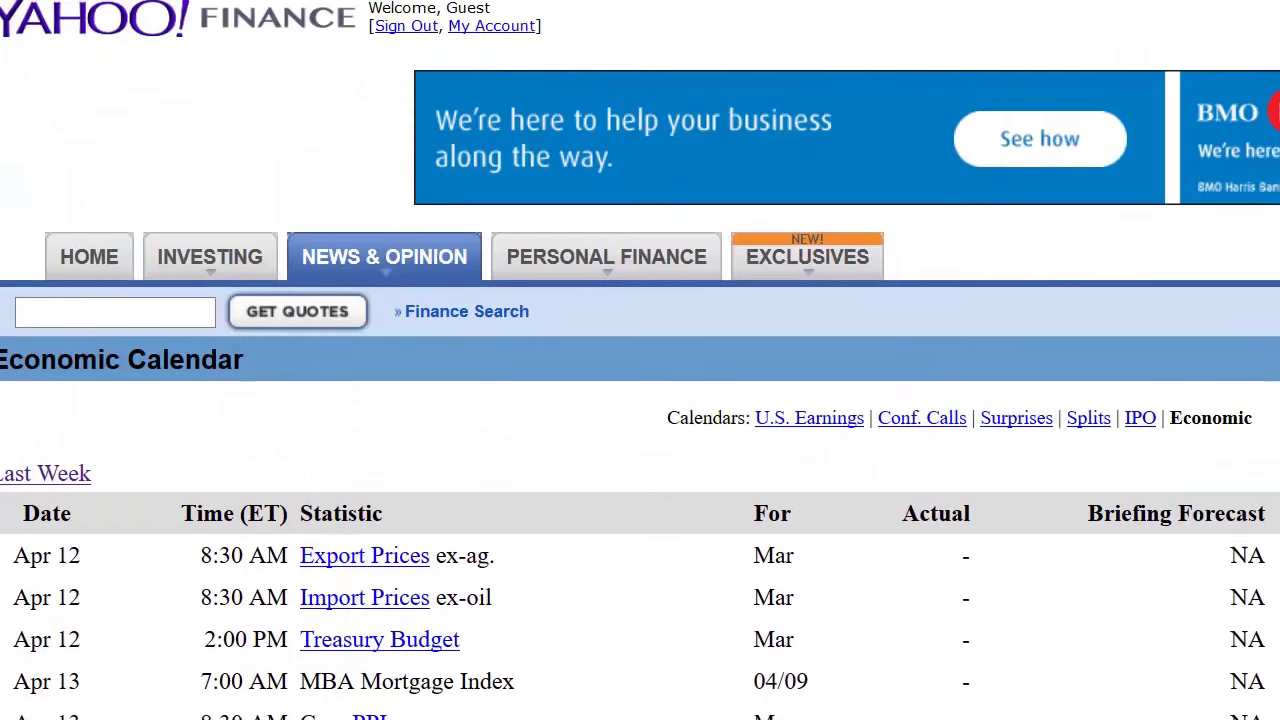
scroll(640, 360, down, 5)
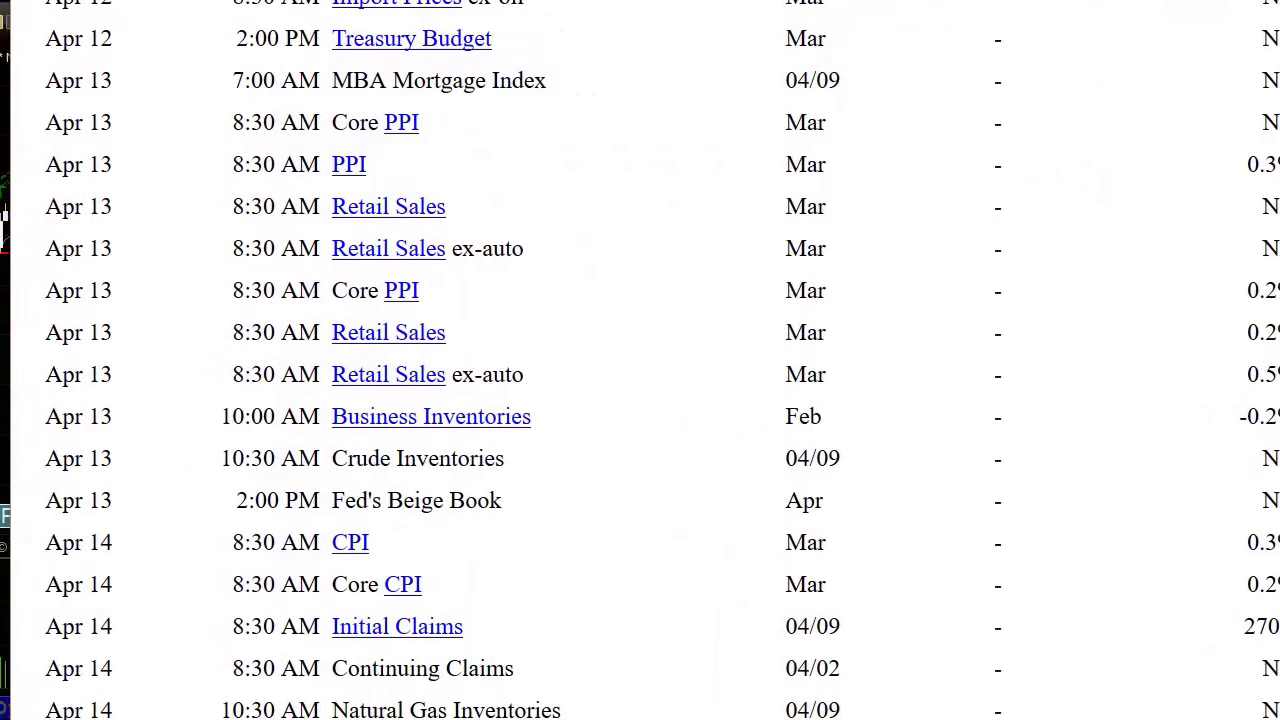